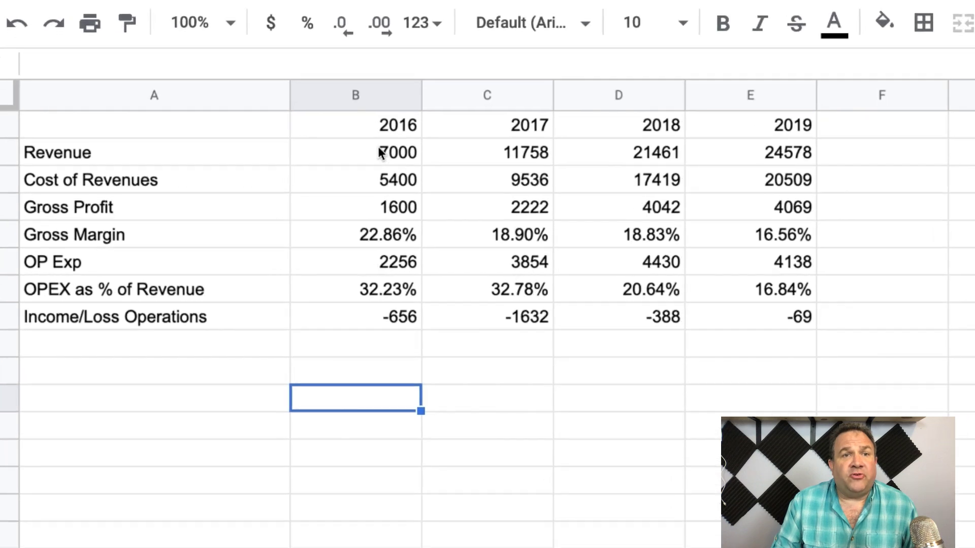
- Inspect the 2016 revenue, cost of revenues, gross profit and gross margin, then compare the 2019 gross margin
left_click(334, 173)
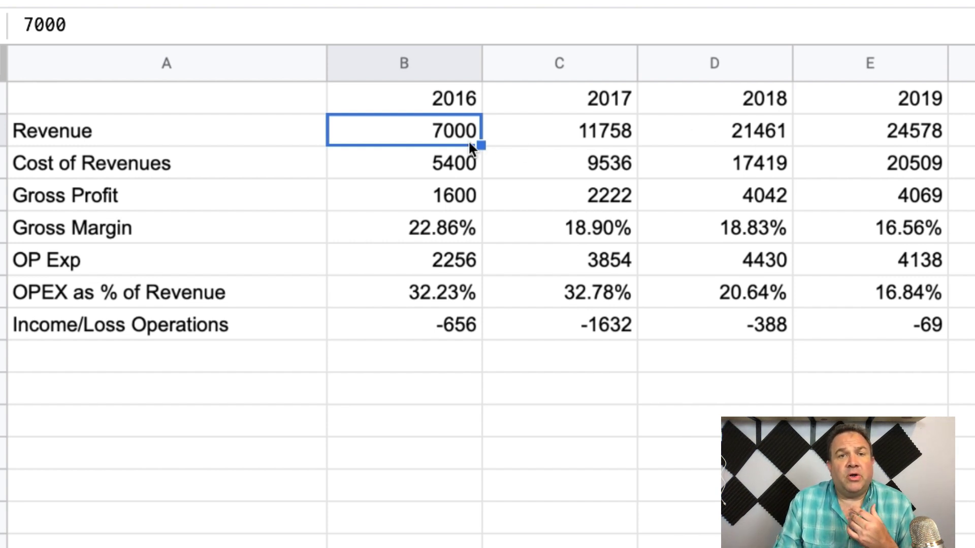
left_click(450, 162)
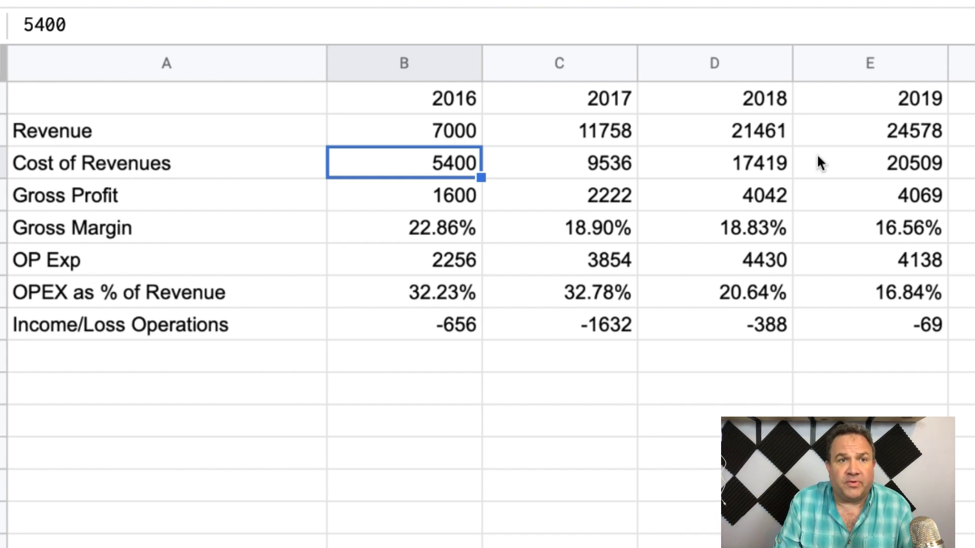
left_click(458, 196)
left_click(445, 232)
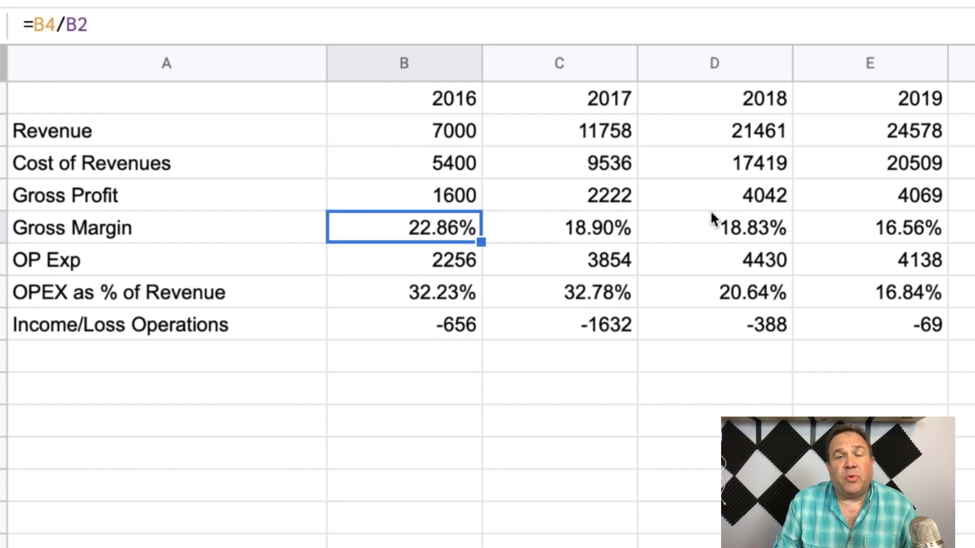
left_click(902, 227)
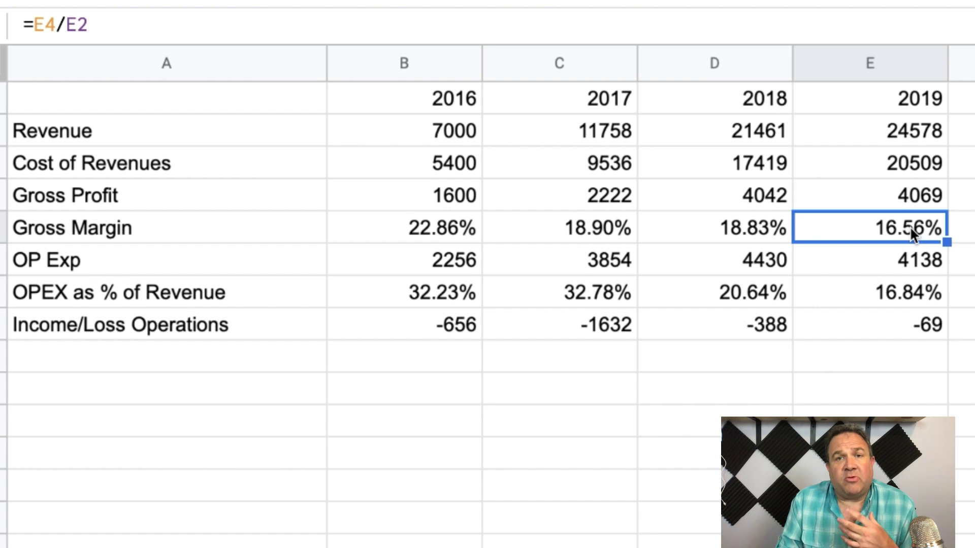
- Compare the operating expense figures in the OP Exp row from 2016 through 2019
left_click(156, 265)
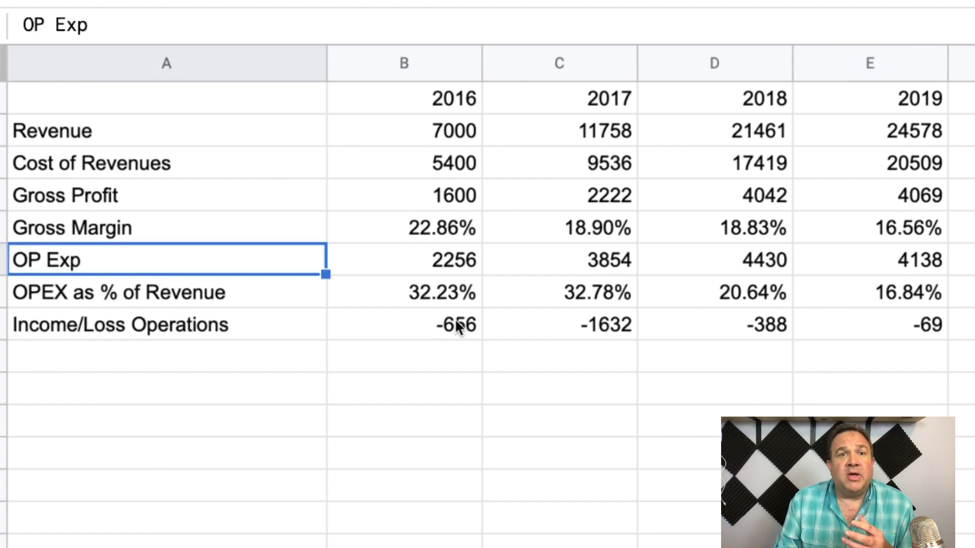
left_click(437, 257)
left_click(583, 255)
left_click(718, 253)
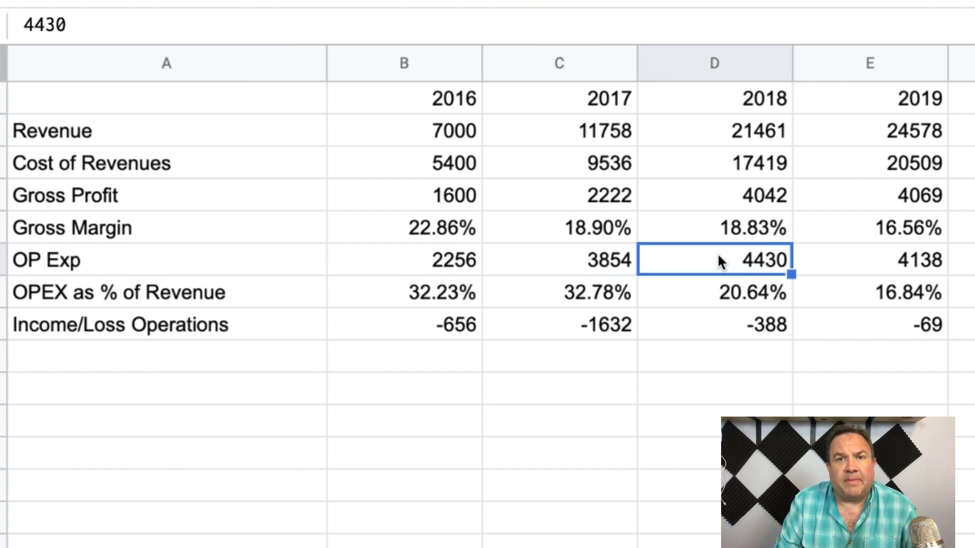
left_click(881, 259)
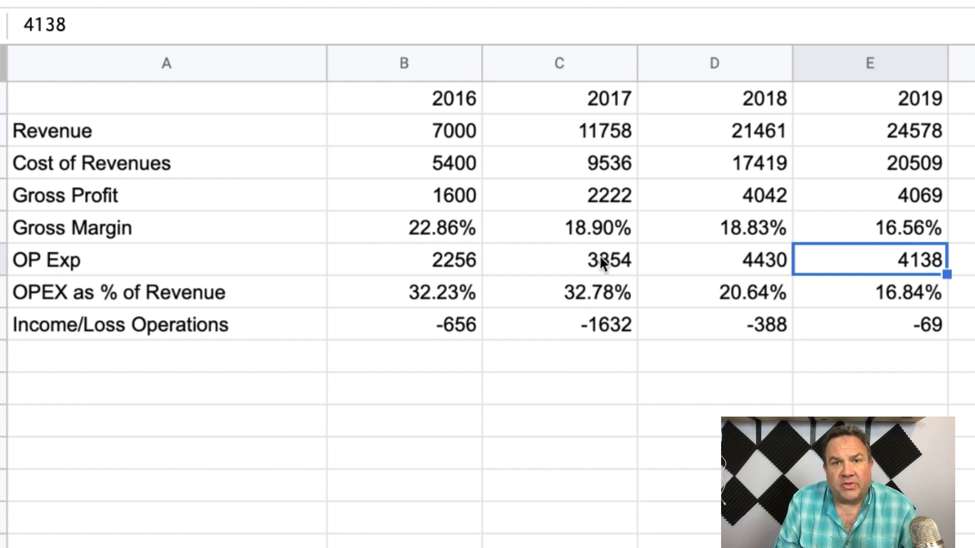
left_click(585, 261)
left_click(698, 263)
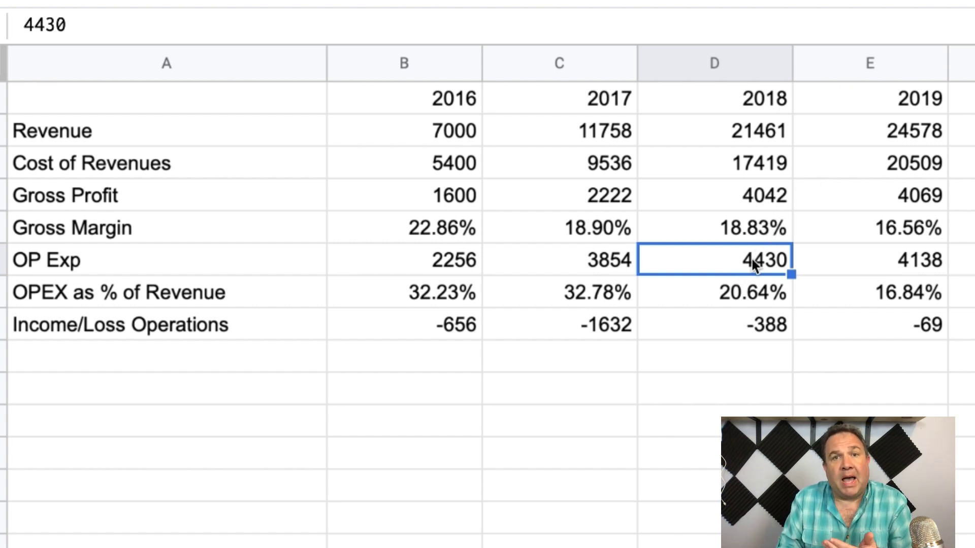
left_click(608, 256)
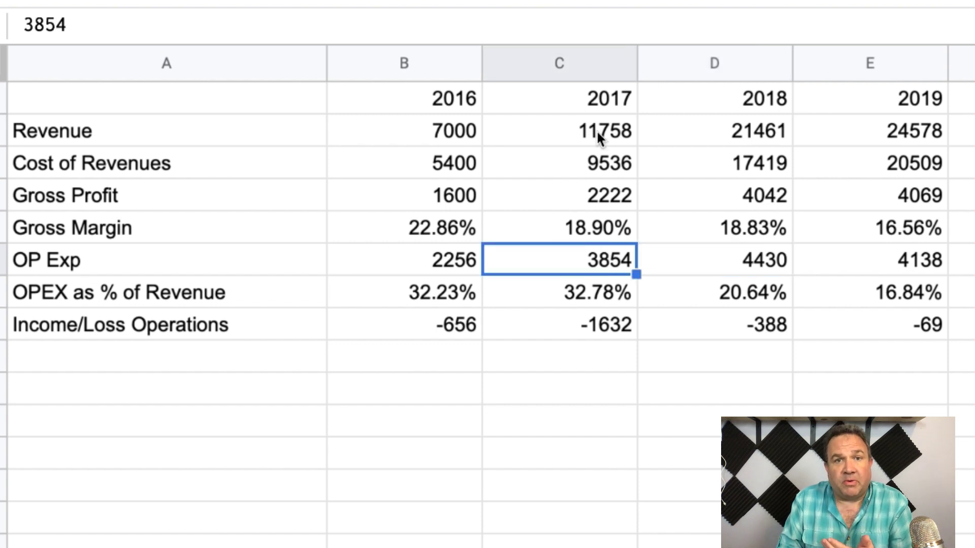
- Compare revenue growth between 2017 and 2018 with the change in operating expenses over the same years
left_click(609, 143)
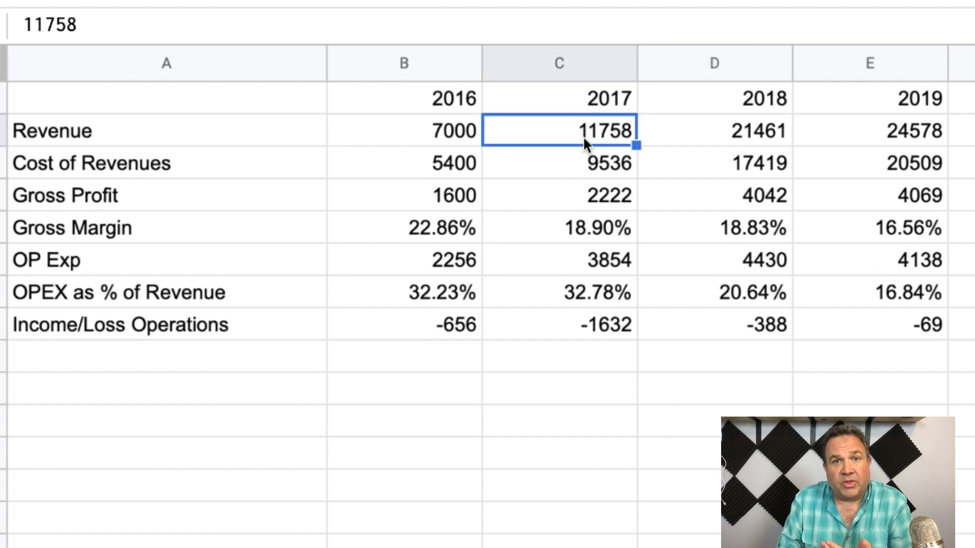
left_click(744, 139)
left_click(612, 265)
left_click(713, 265)
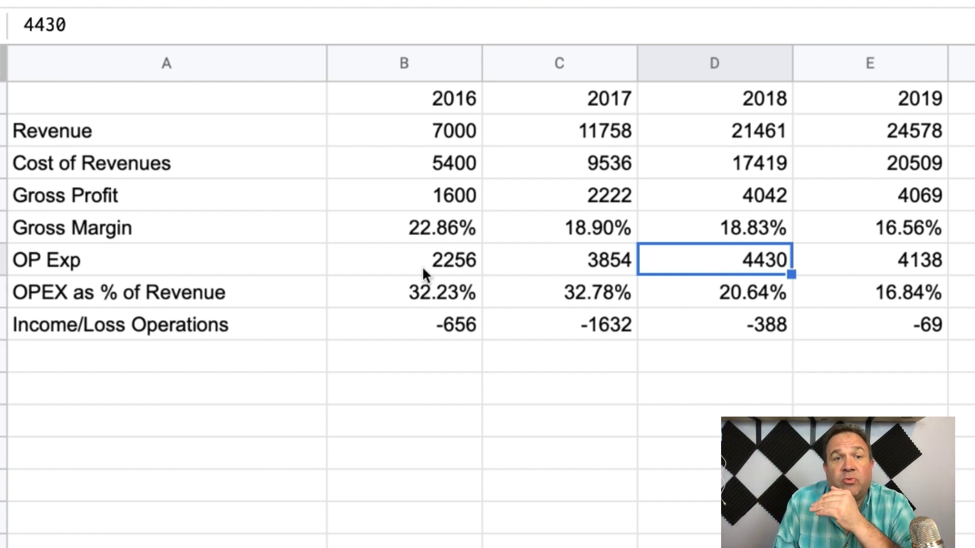
- Check OPEX as % of Revenue for 2016 and 2017, and the Income/Loss Operations for 2016 and 2019
left_click(440, 301)
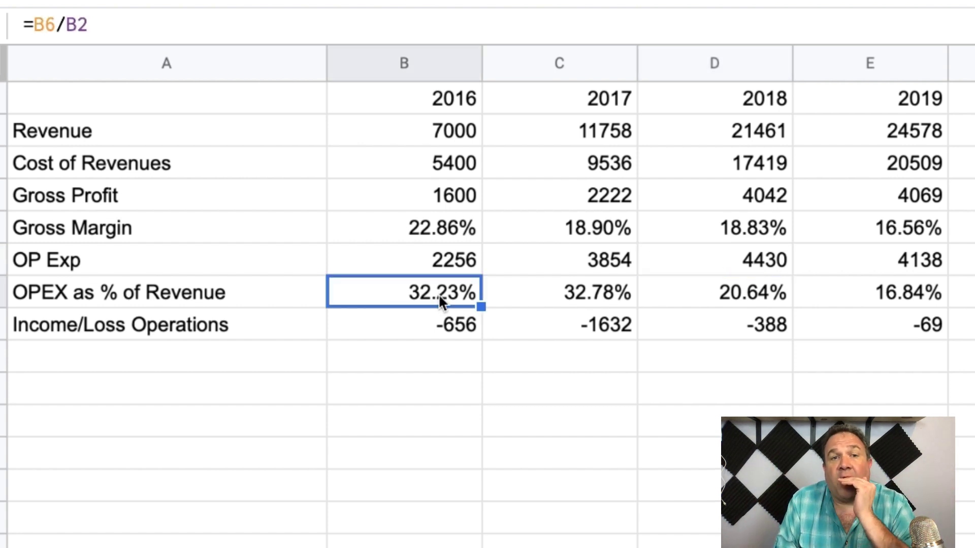
left_click(608, 294)
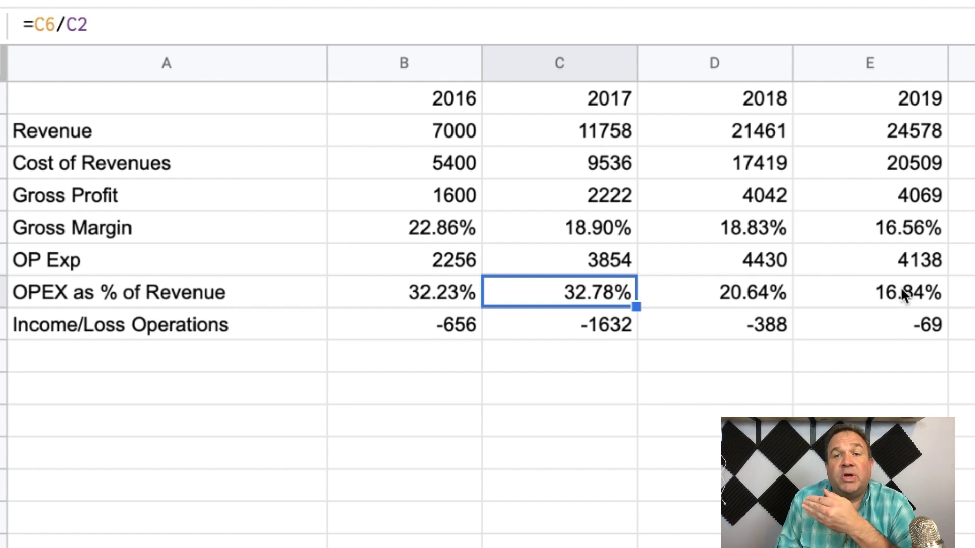
left_click(470, 325)
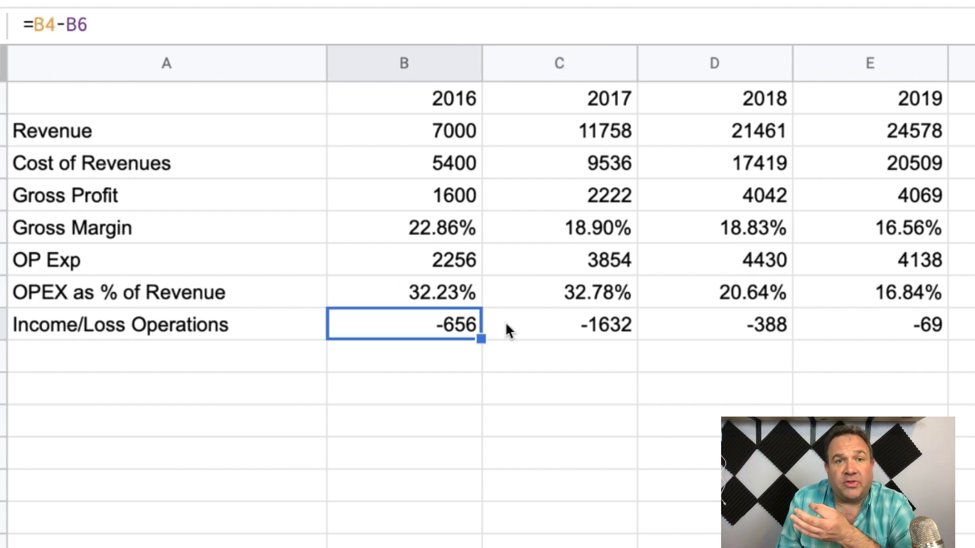
left_click(913, 333)
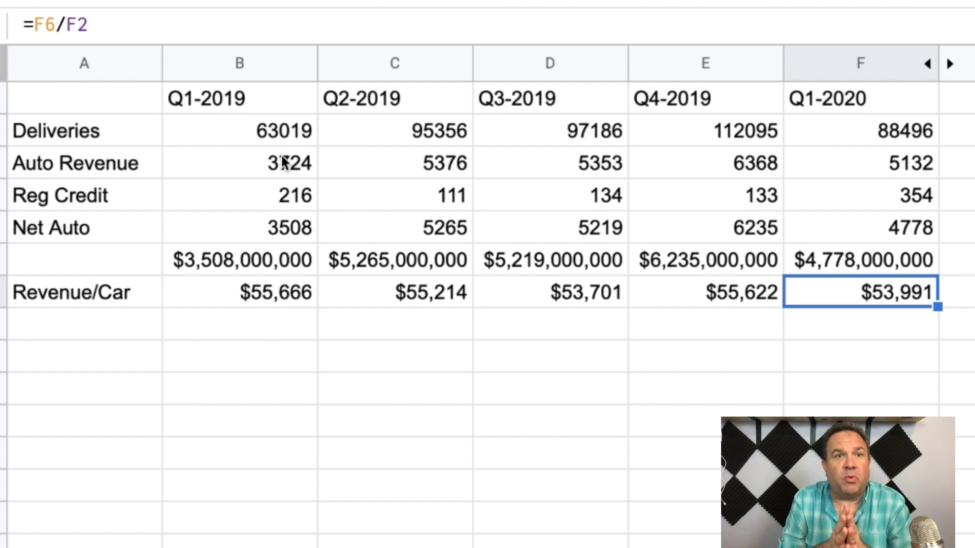
- Compare the Revenue/Car figures across the quarters from Q1-2019 to Q1-2020
left_click(239, 293)
left_click(416, 303)
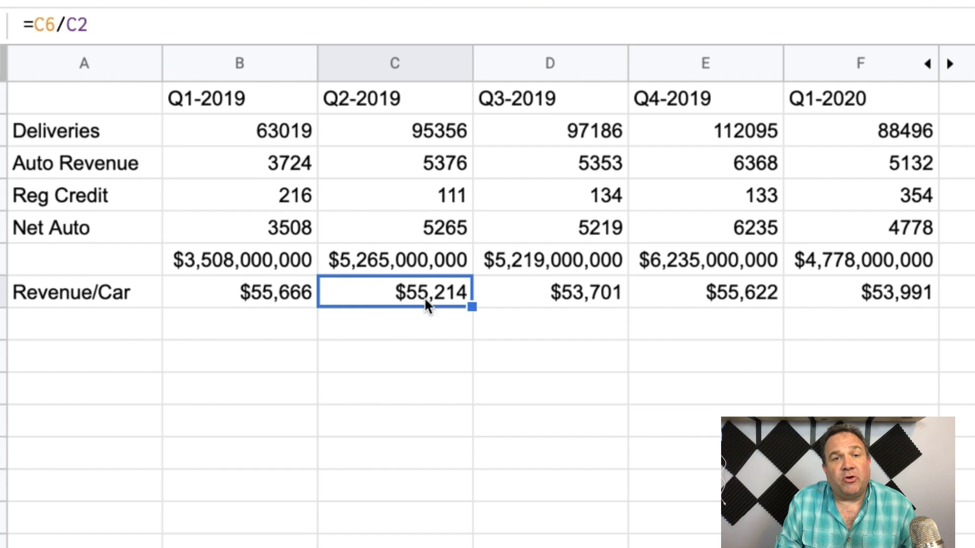
left_click(601, 300)
left_click(880, 301)
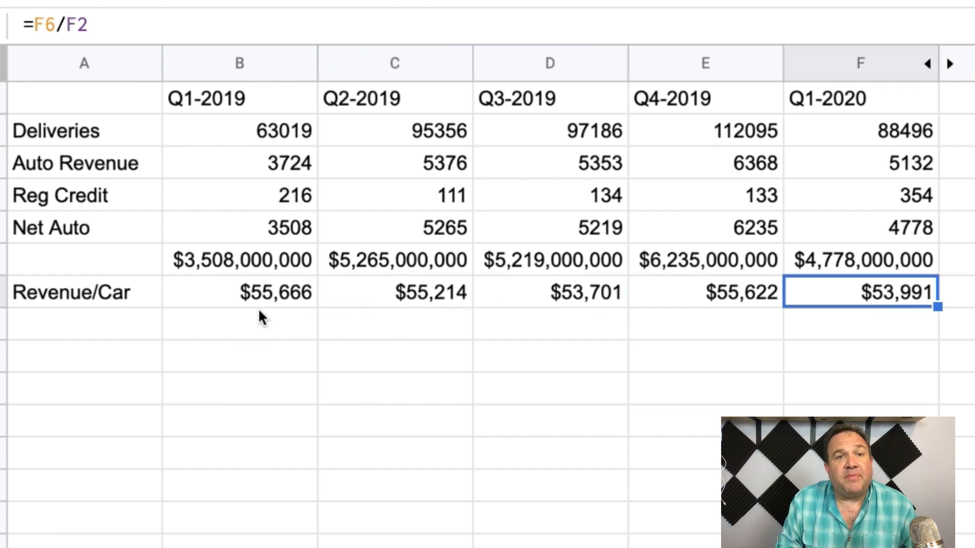
left_click(282, 296)
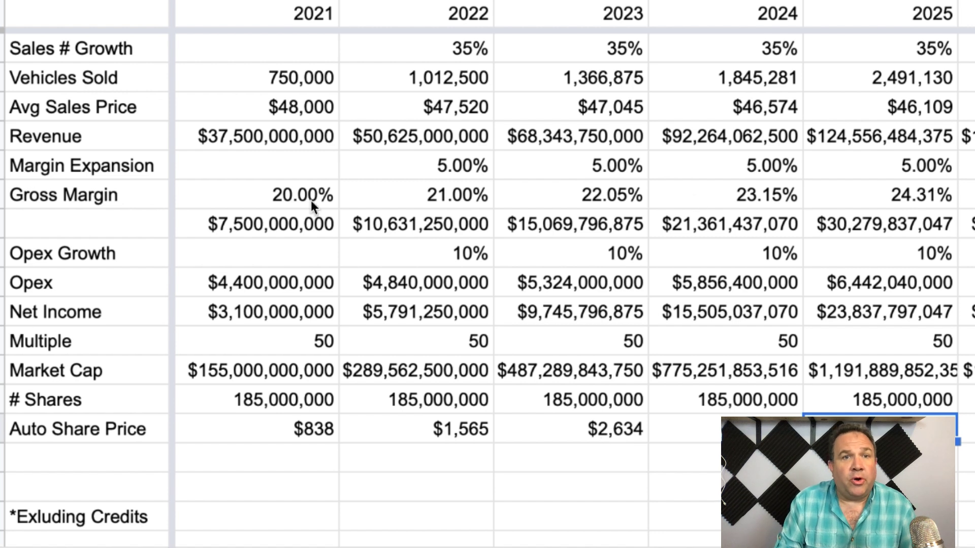
- Review the 2021 vehicles sold and average sales price assumptions in the forecast
left_click(309, 78)
key("Down")
key("Down")
key("Down")
key("Down")
left_click(294, 79)
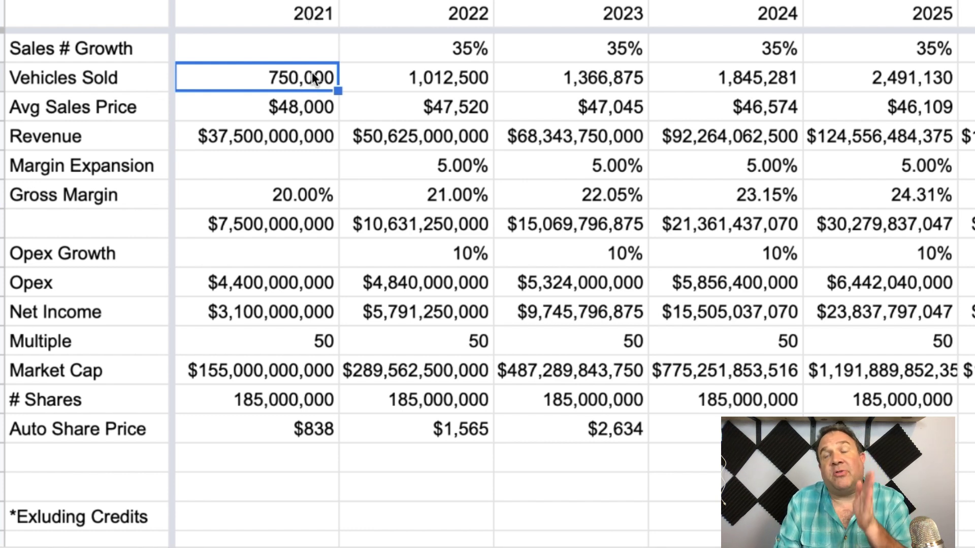
left_click(313, 108)
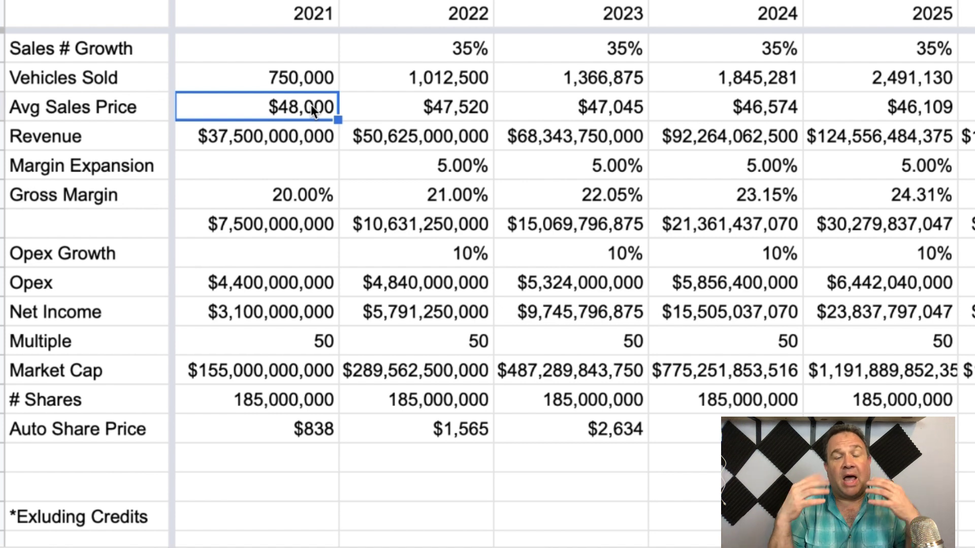
- Examine the forecast gross margin for 2021 and 2025, and the average sales price from 2022 through 2025
left_click(295, 193)
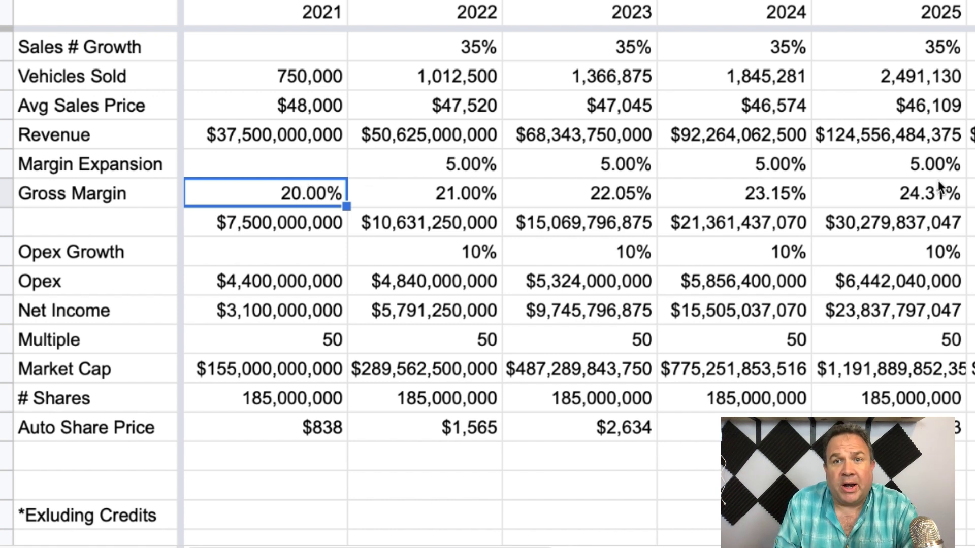
left_click(924, 193)
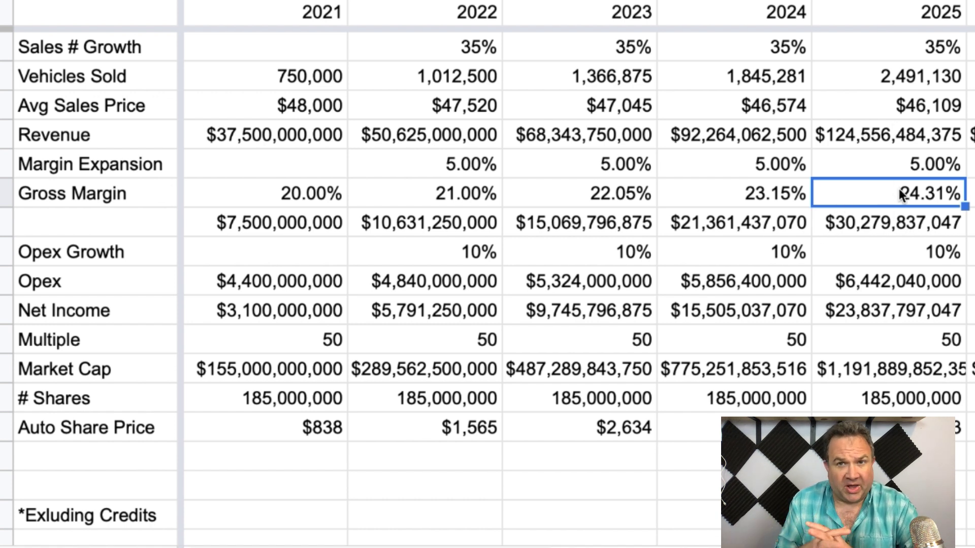
left_click(458, 102)
left_click(577, 115)
left_click(772, 112)
left_click(883, 117)
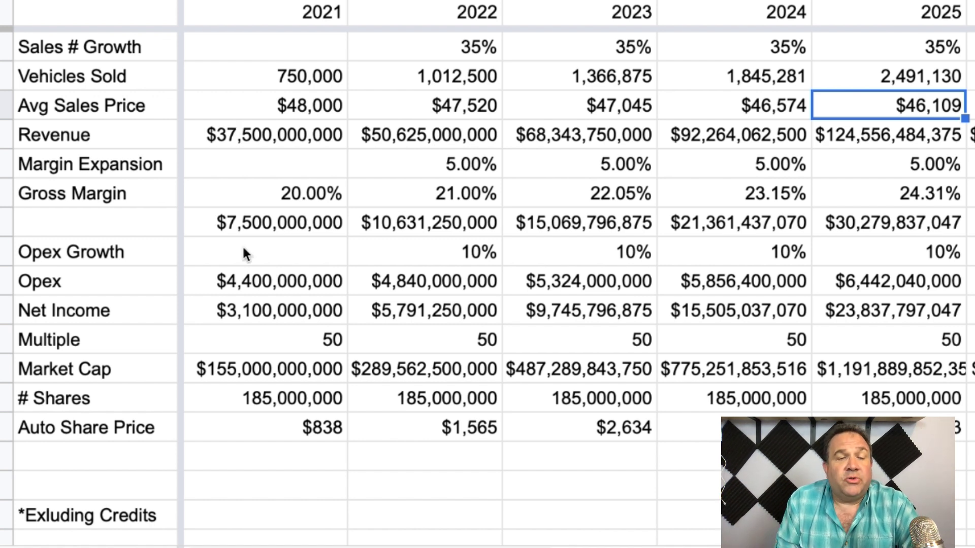
- Review the 2021 forecast's opex, net income and earnings multiple
left_click(245, 283)
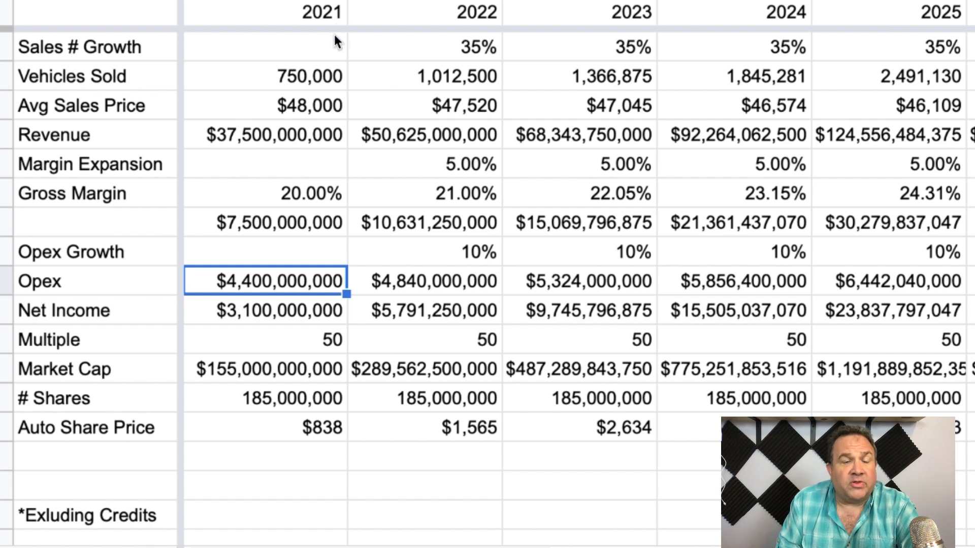
left_click(251, 310)
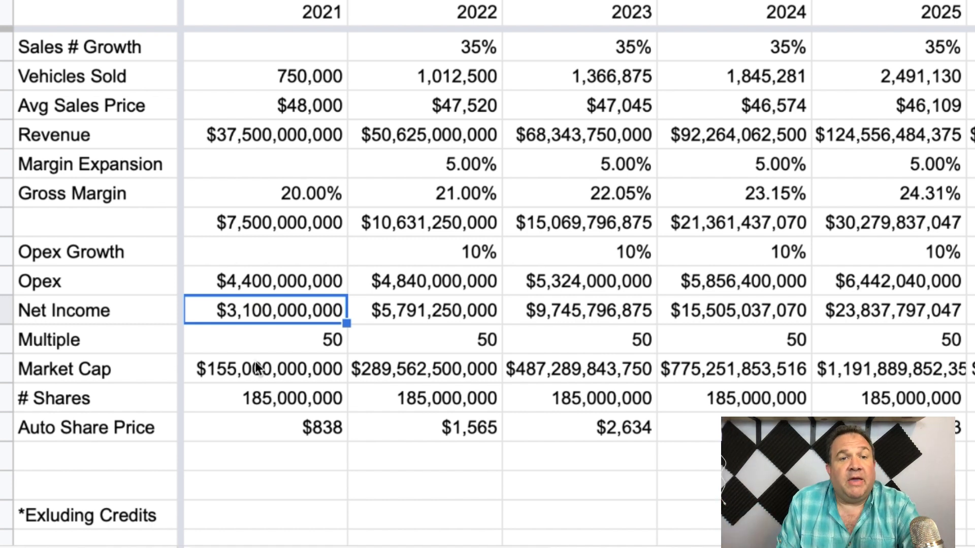
left_click(276, 339)
left_click(96, 337)
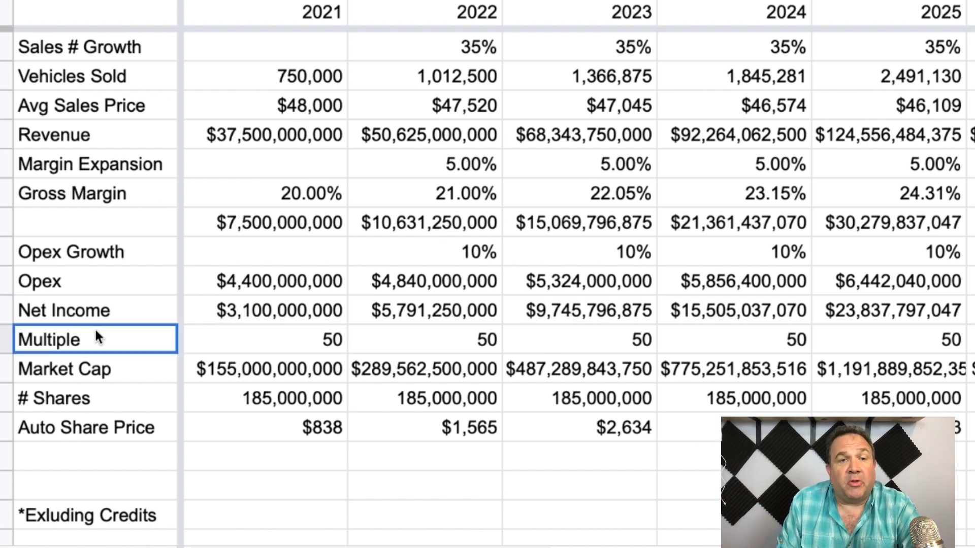
left_click(280, 340)
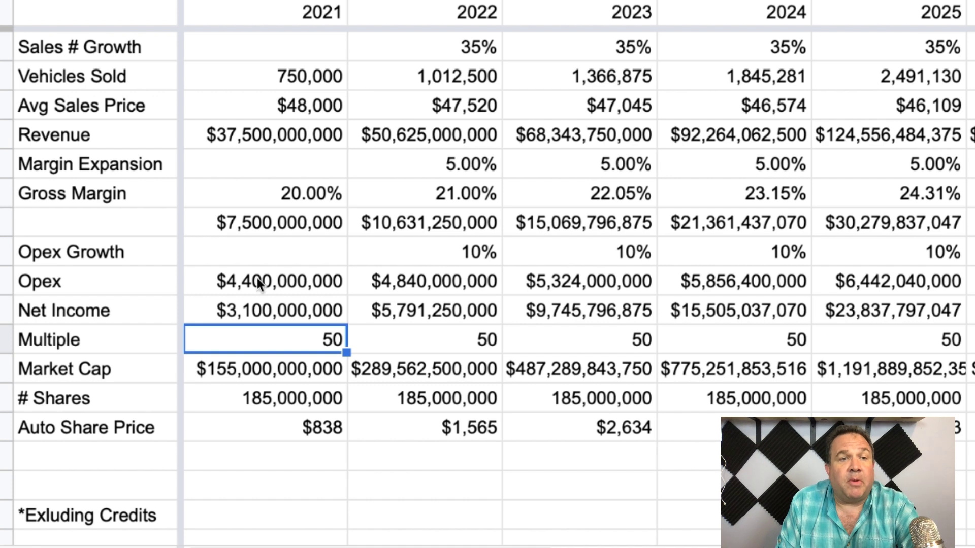
- Examine the 2021 market cap and share count, and the auto share price for 2021, 2022 and 2025
left_click(274, 370)
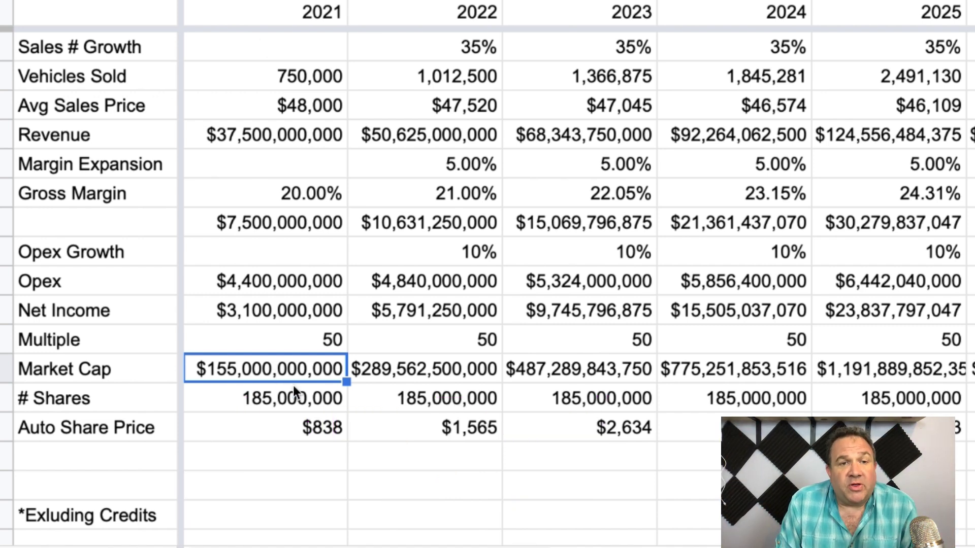
left_click(271, 395)
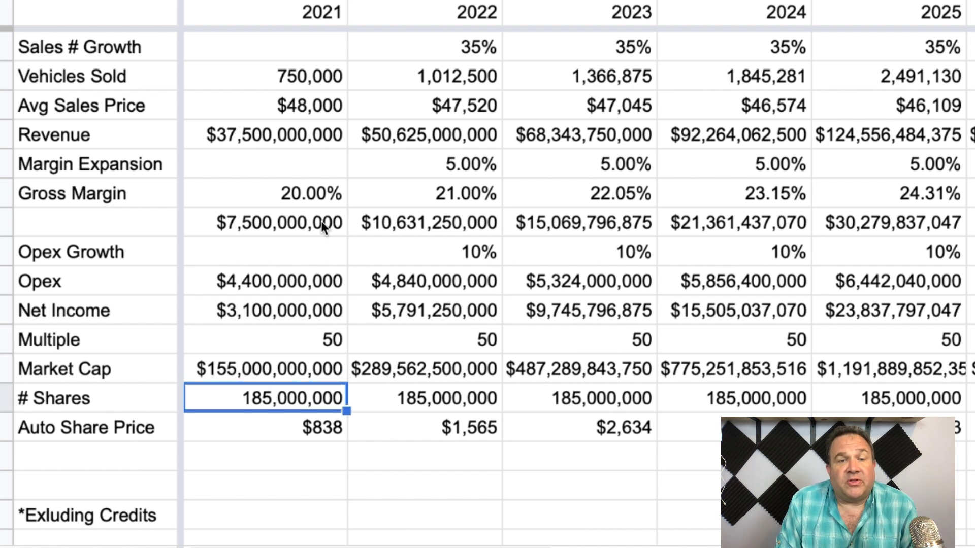
left_click(303, 430)
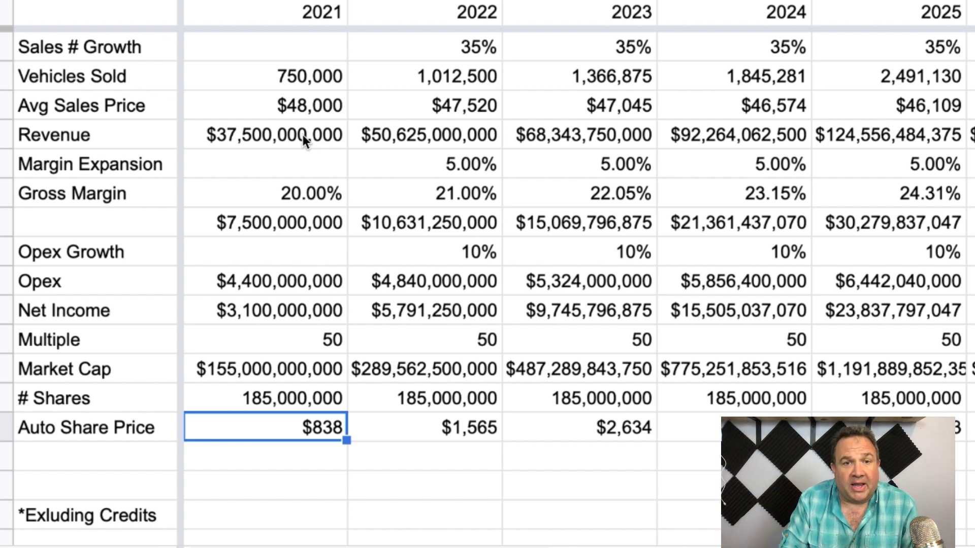
left_click(463, 432)
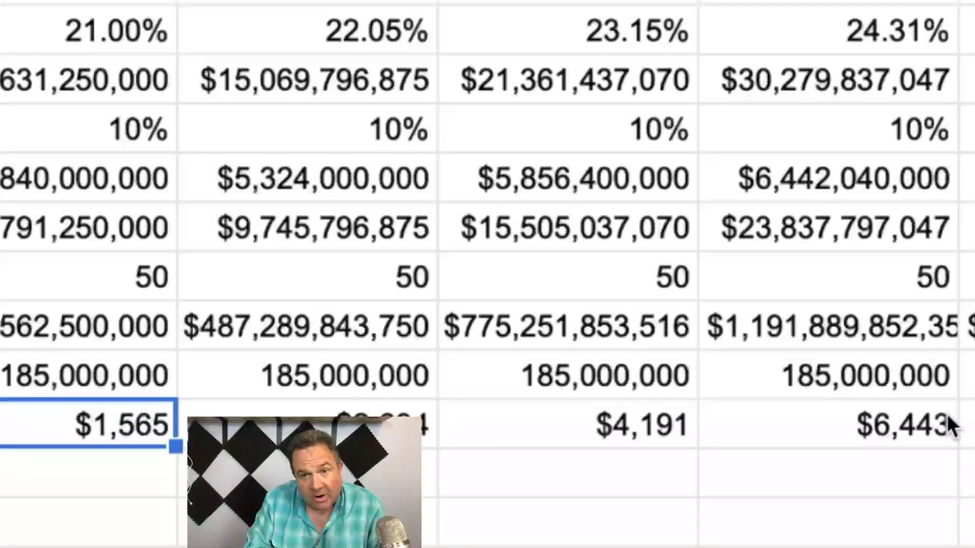
left_click(938, 431)
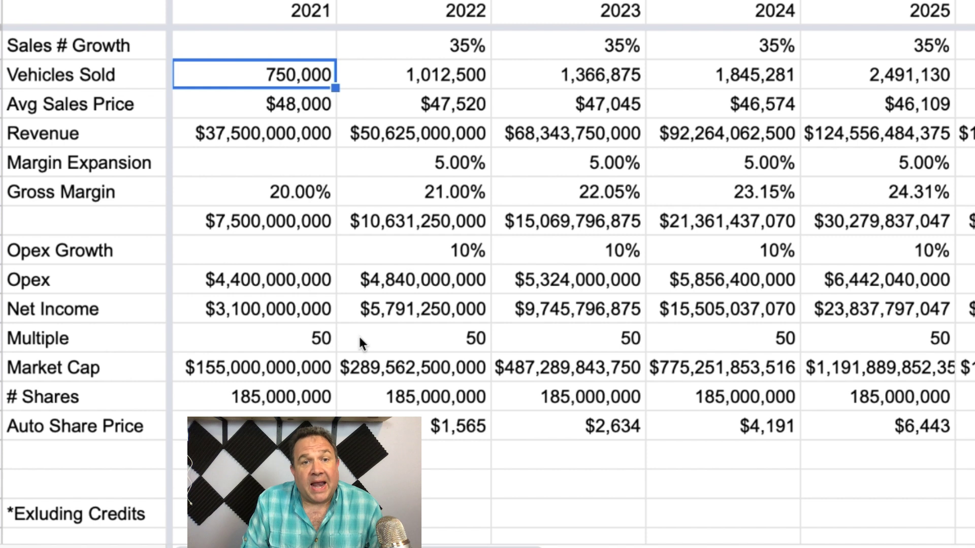
- Check the 2022 forecast opex and compare net income between 2022 and 2021
left_click(401, 280)
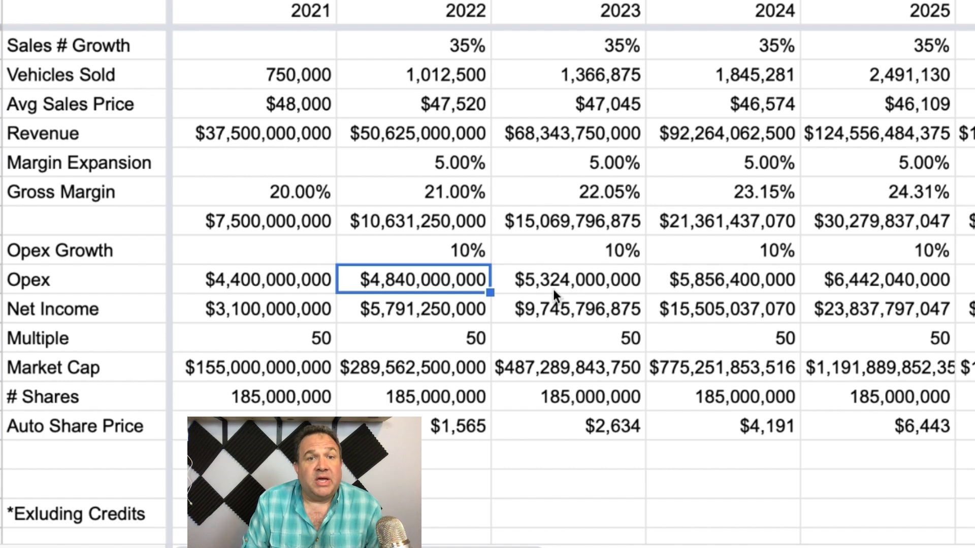
left_click(434, 303)
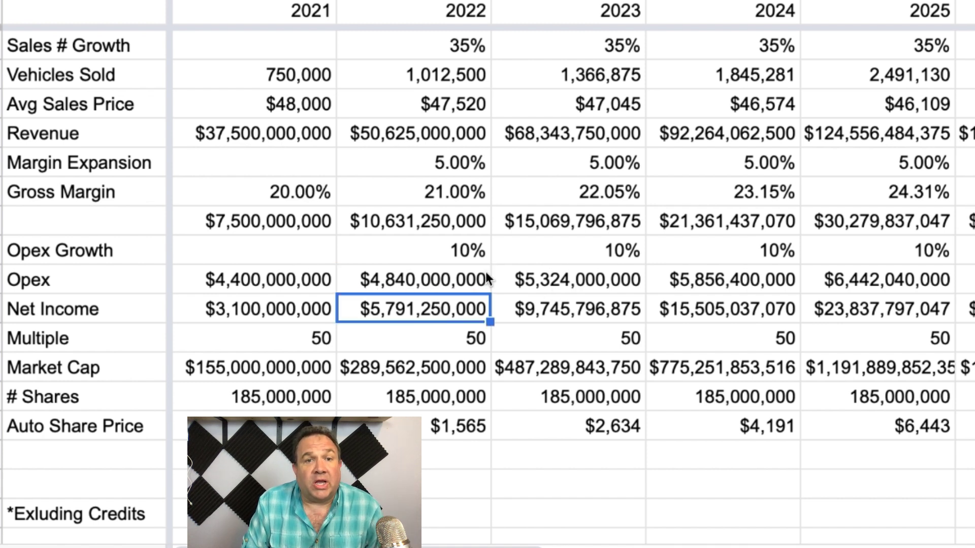
left_click(264, 308)
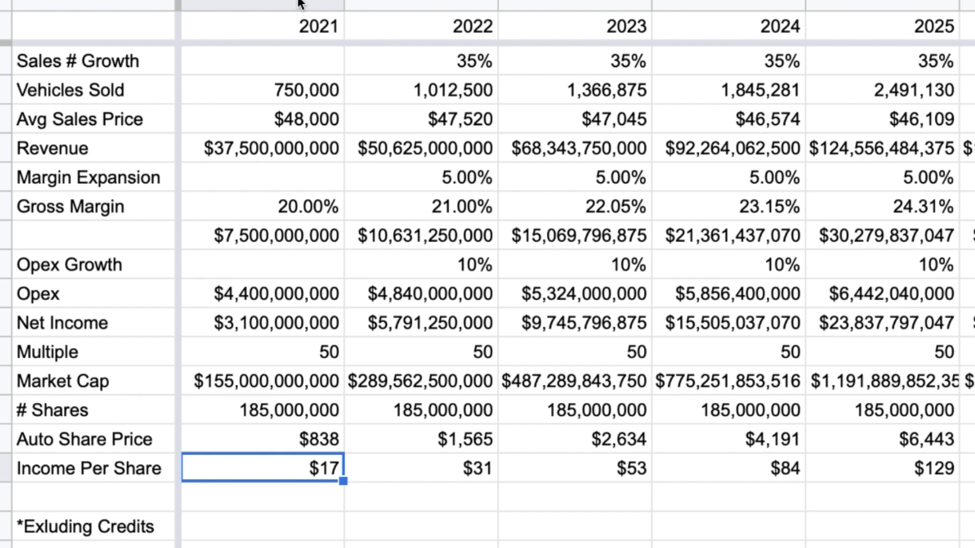
- Compare the forecast auto share price for 2021 and 2025, and check the 2025 vehicles sold behind it
left_click(295, 441)
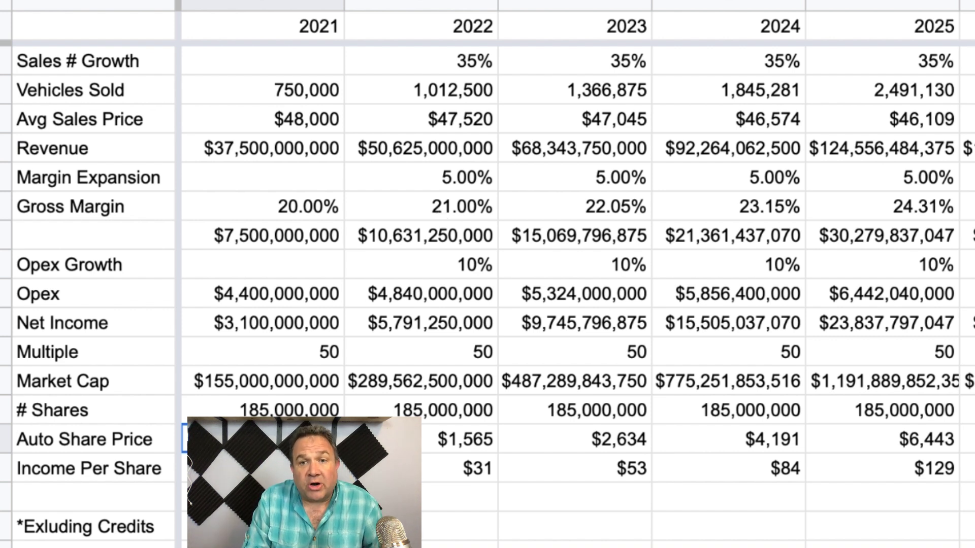
left_click(927, 442)
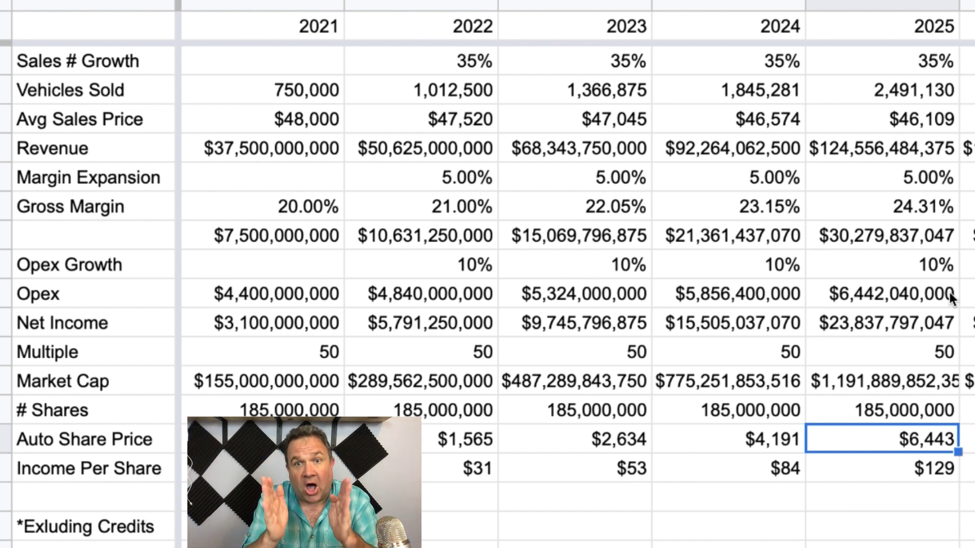
left_click(913, 96)
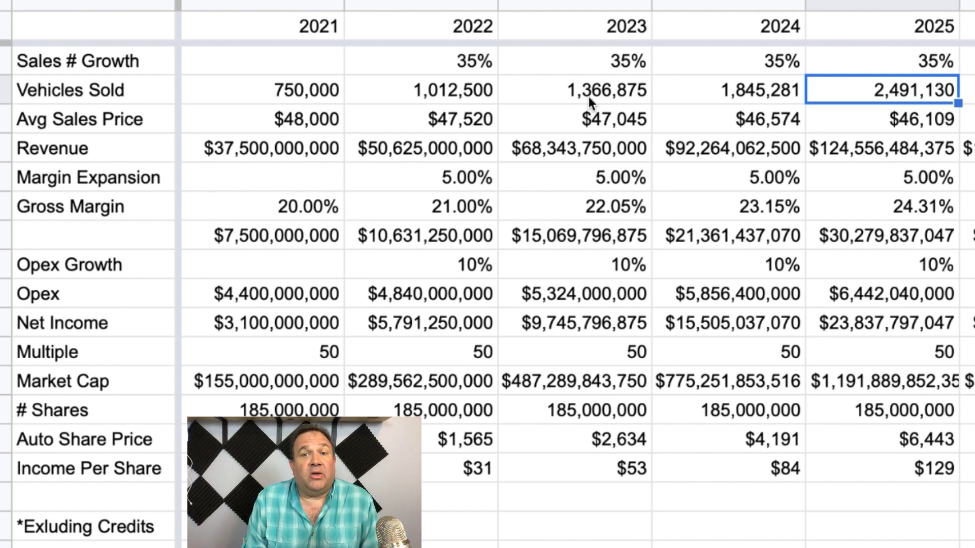
left_click(913, 440)
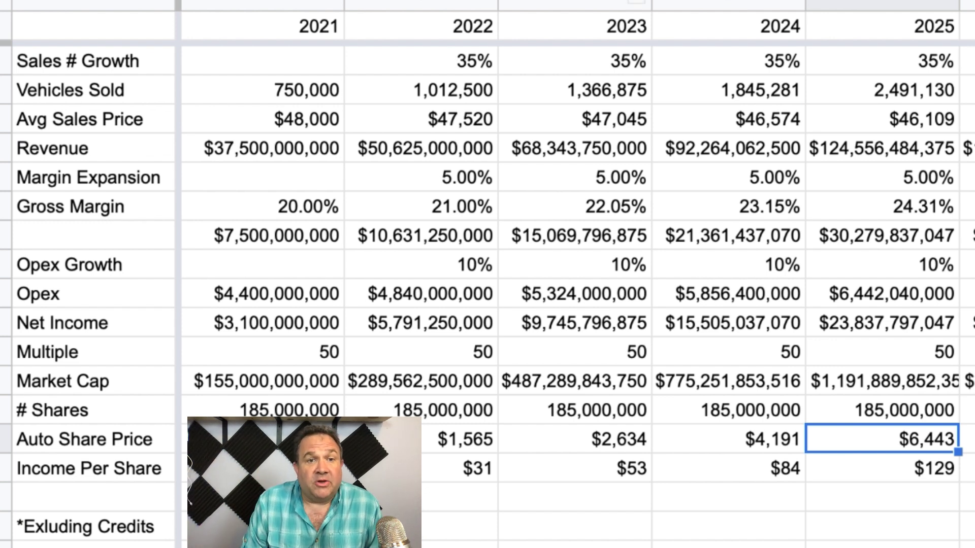
- Revisit the 2021 auto share price against the 2025 one, ending on the 2025 year heading
left_click(264, 439)
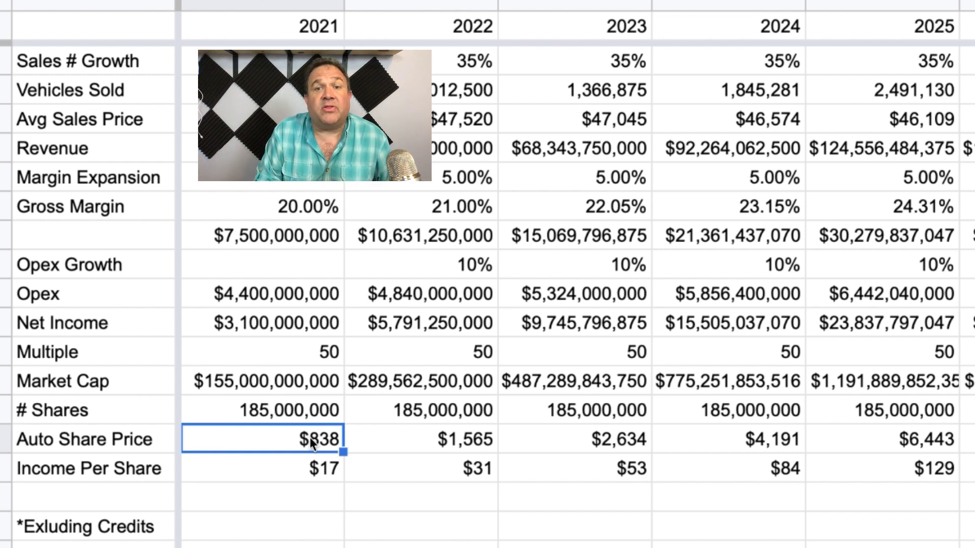
left_click(894, 442)
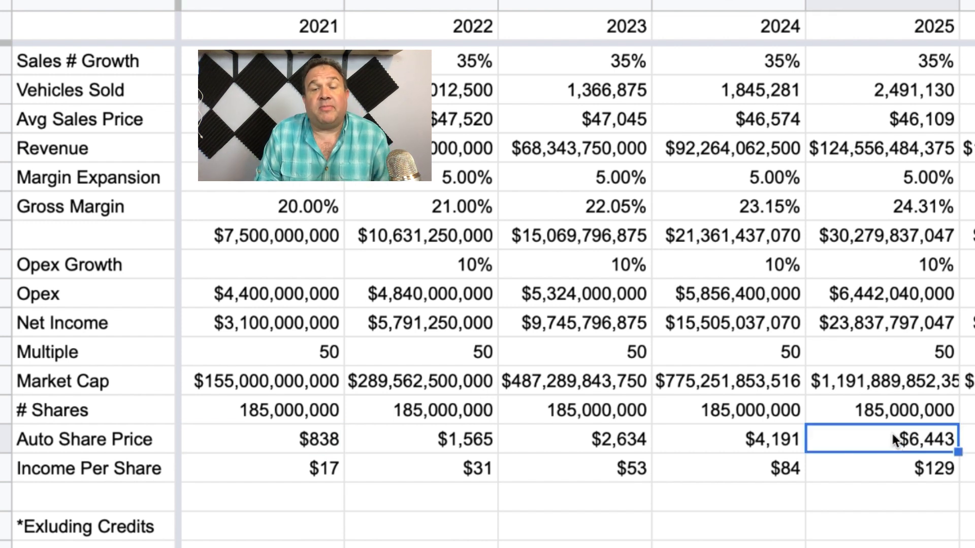
left_click(898, 24)
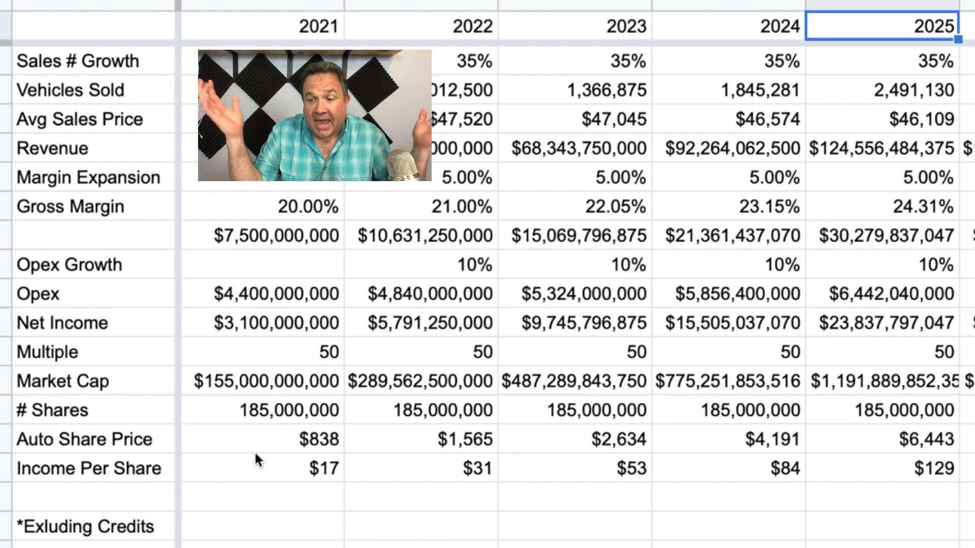